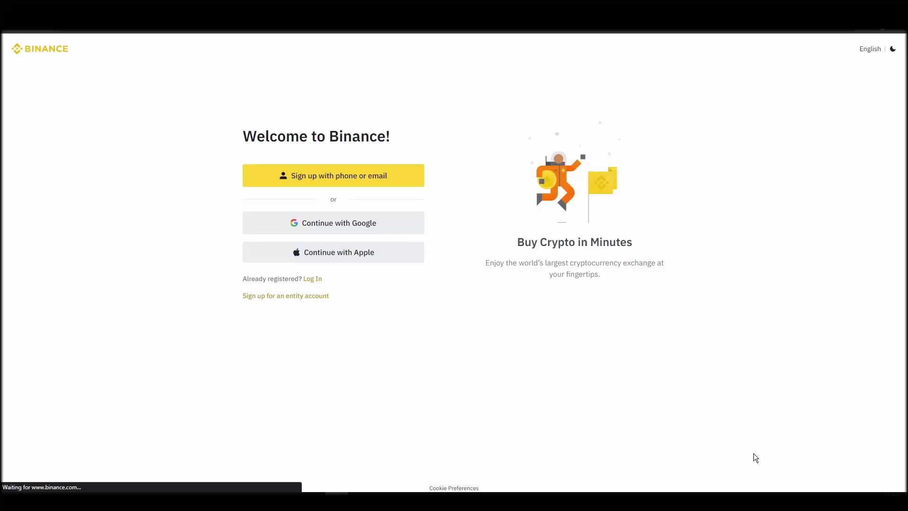
- Sign up for a Binance personal account with an email address and password, accepting the terms
{"action": "left_click", "coordinate": [346, 181]}
{"action": "key", "text": "Tab"}
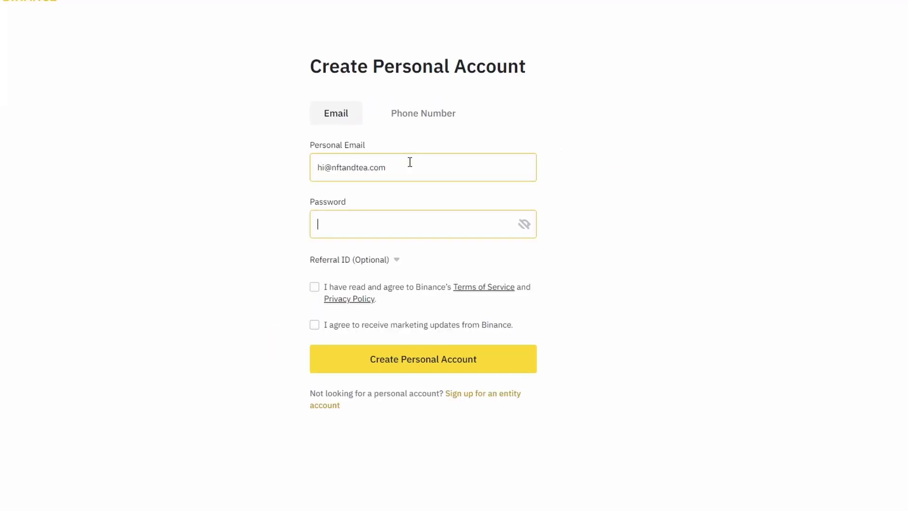
{"action": "type", "text": "•••••••••••"}
{"action": "left_click", "coordinate": [314, 287]}
{"action": "left_click", "coordinate": [474, 373]}
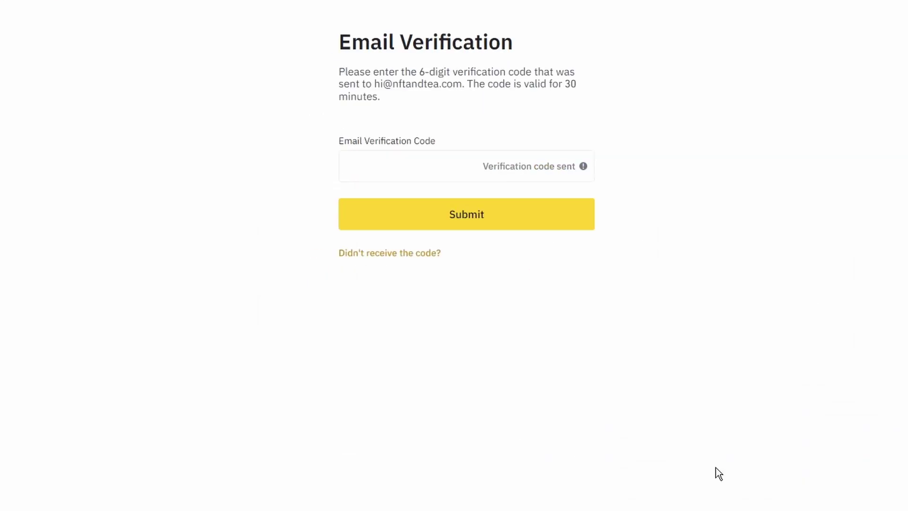
- Enter and submit the emailed verification code
{"action": "left_click", "coordinate": [440, 178]}
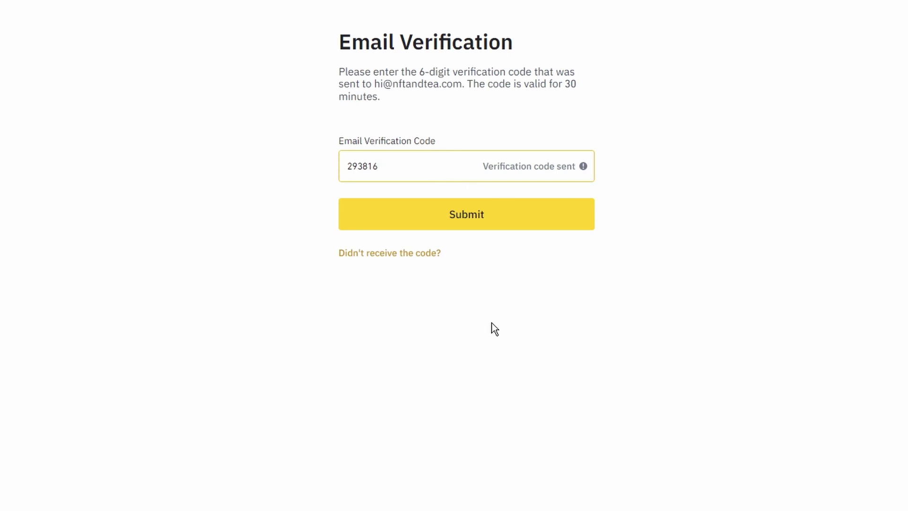
{"action": "left_click", "coordinate": [497, 221]}
- Start identity verification and fill in personal details with nationality Greece
{"action": "left_click", "coordinate": [355, 327]}
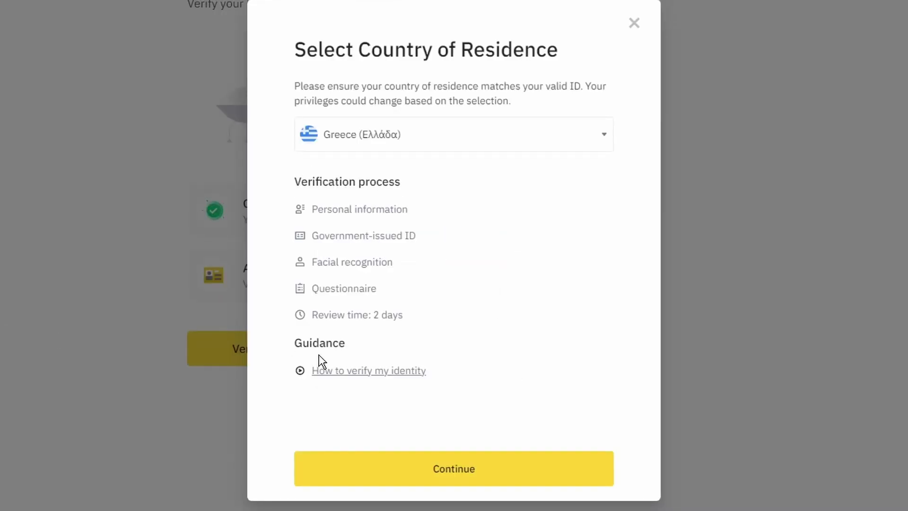
{"action": "key", "text": "Return"}
{"action": "left_click", "coordinate": [497, 144]}
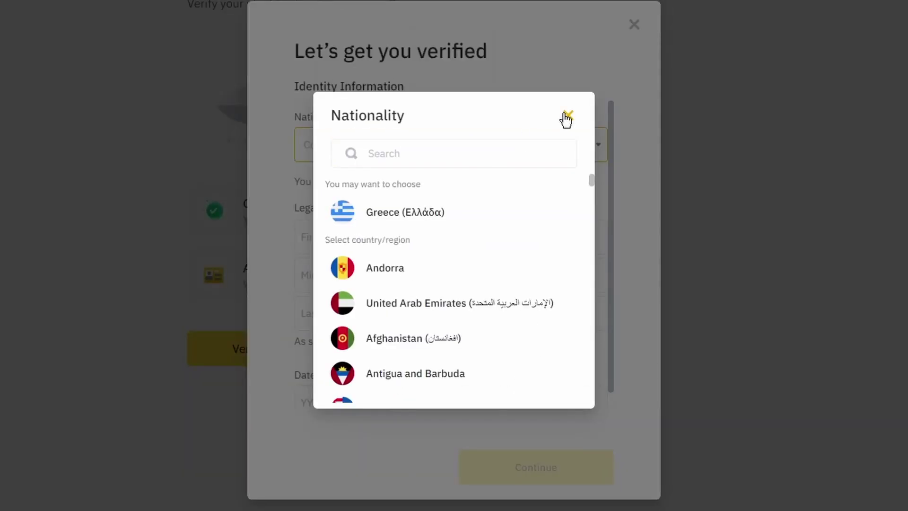
{"action": "left_click", "coordinate": [567, 115]}
{"action": "left_click", "coordinate": [497, 218]}
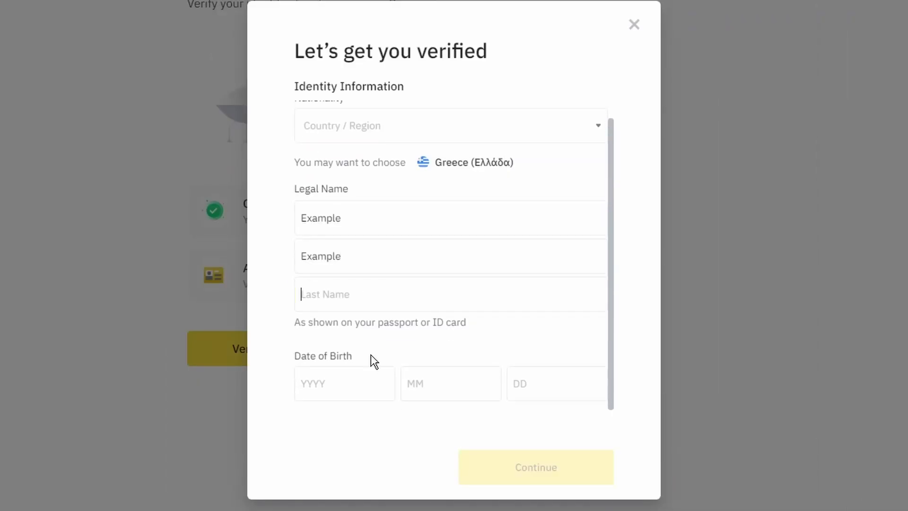
{"action": "type", "text": "Example"}
{"action": "left_click", "coordinate": [387, 383]}
{"action": "type", "text": "19981111"}
{"action": "left_click", "coordinate": [468, 162]}
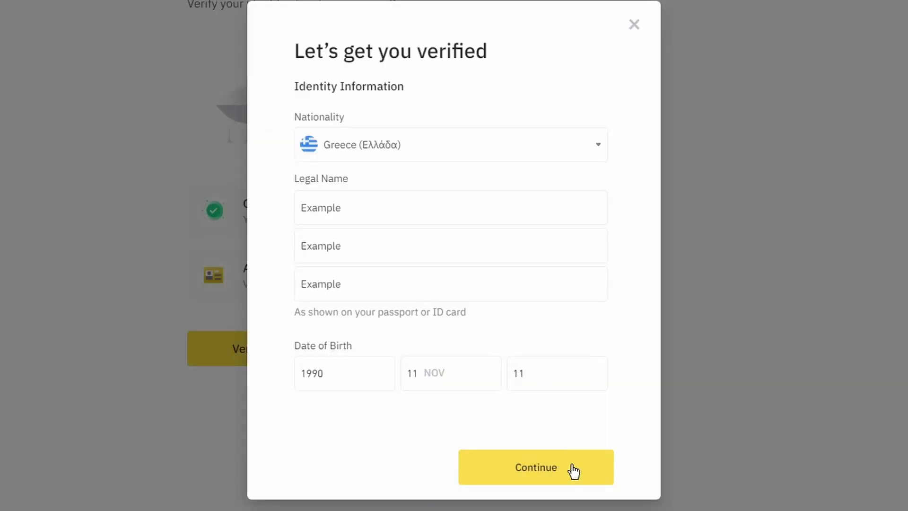
{"action": "left_click", "coordinate": [571, 470]}
- Fill in the home address, postal code and city fields
{"action": "left_click", "coordinate": [400, 124]}
{"action": "type", "text": "Example"}
{"action": "left_click", "coordinate": [396, 191]}
{"action": "type", "text": "Example"}
{"action": "left_click", "coordinate": [392, 249]}
{"action": "type", "text": "Example"}
{"action": "left_click", "coordinate": [553, 470]}
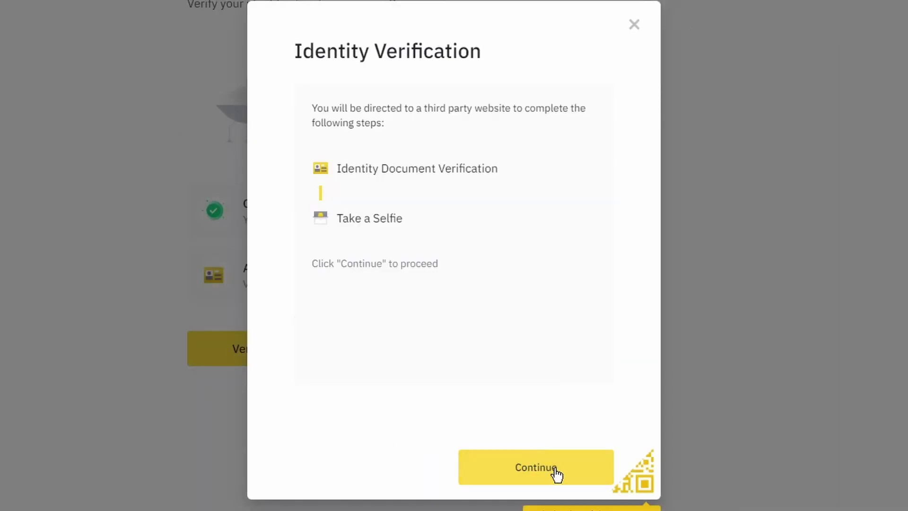
- Choose driver's license for the document check and allow camera access
{"action": "left_click", "coordinate": [553, 471]}
{"action": "left_click", "coordinate": [460, 221]}
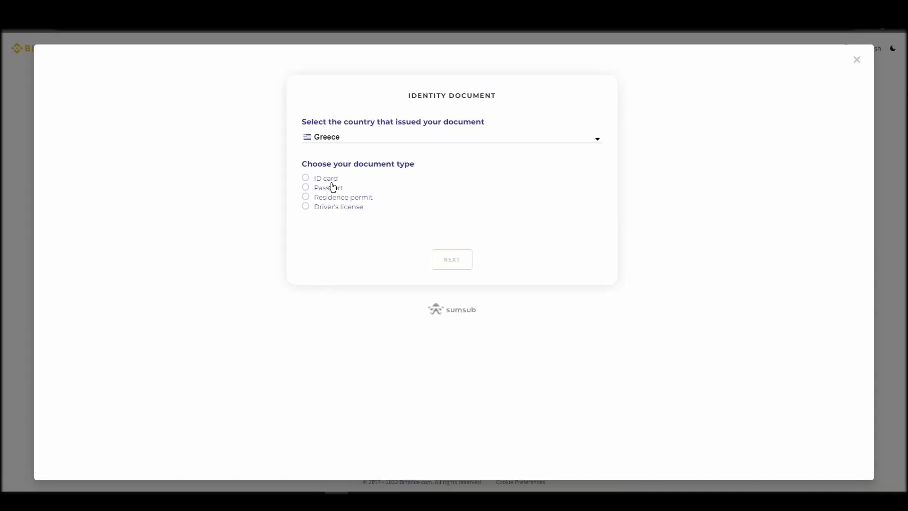
{"action": "left_click", "coordinate": [330, 186]}
{"action": "left_click", "coordinate": [337, 206]}
{"action": "left_click", "coordinate": [451, 372]}
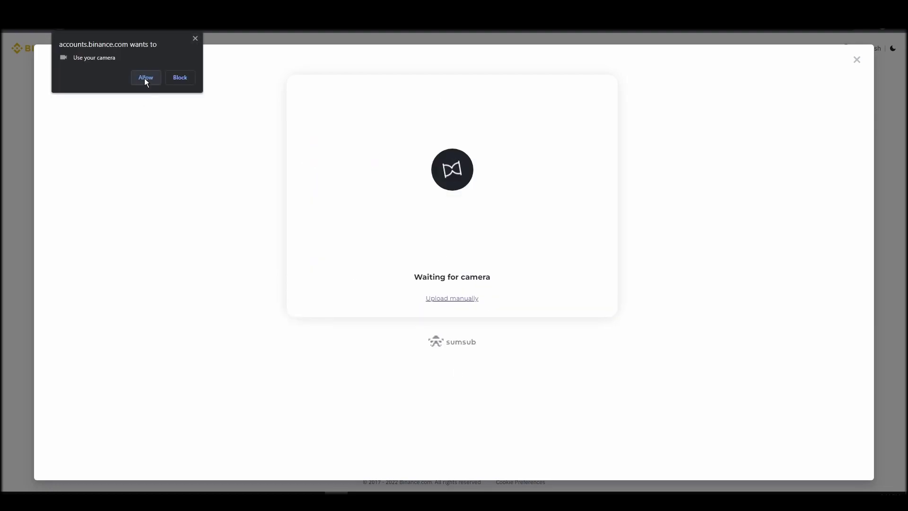
{"action": "scroll", "coordinate": [385, 329], "scroll_direction": "down", "scroll_amount": 2}
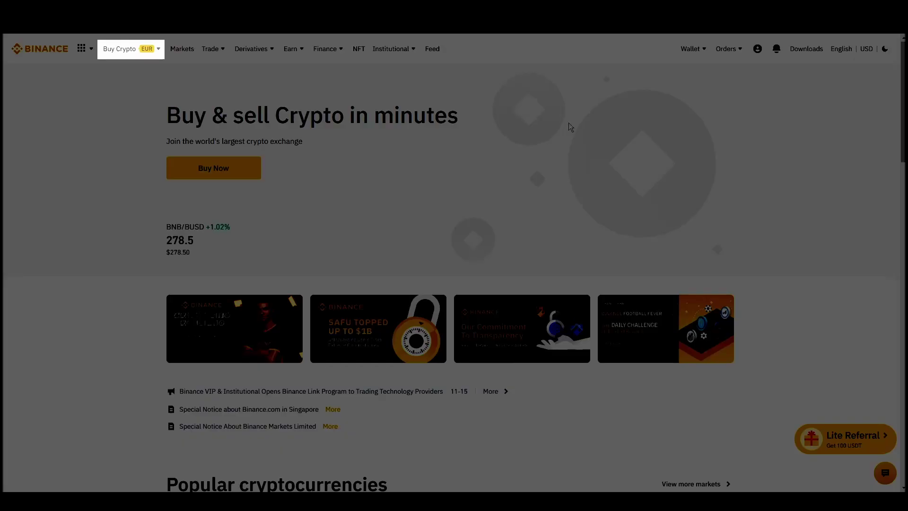
- Show the Buy Crypto dropdown with the EUR payment options
{"action": "mouse_move", "coordinate": [144, 59]}
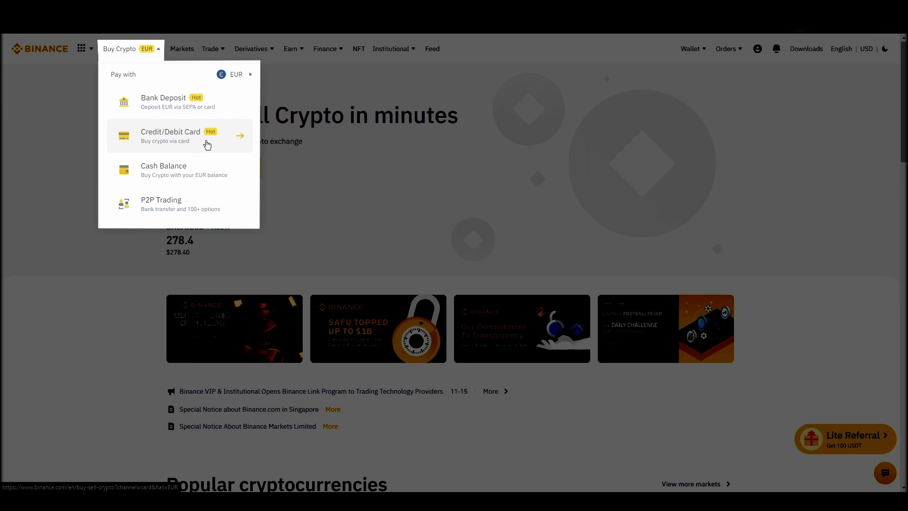
- Set up a credit/debit card buy receiving ETH for 15 EUR and continue with 0.012 ETH
{"action": "left_click", "coordinate": [208, 144]}
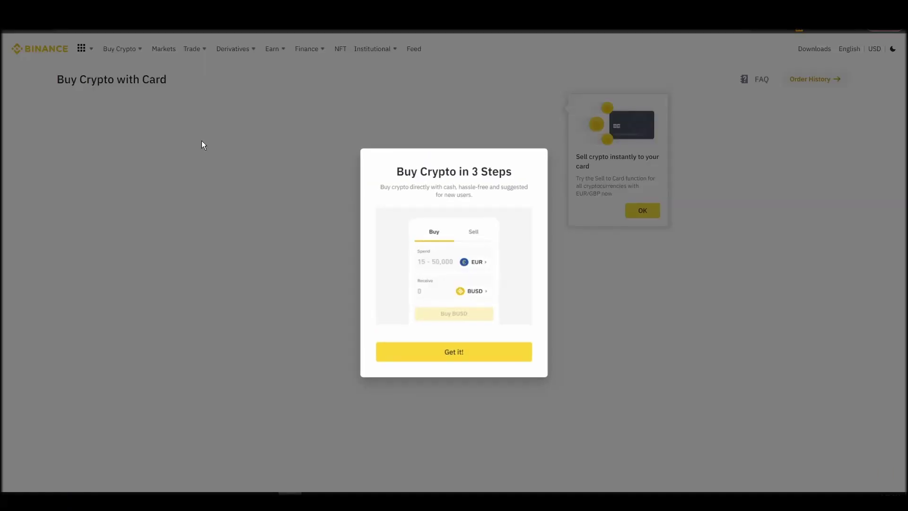
{"action": "left_click", "coordinate": [478, 357]}
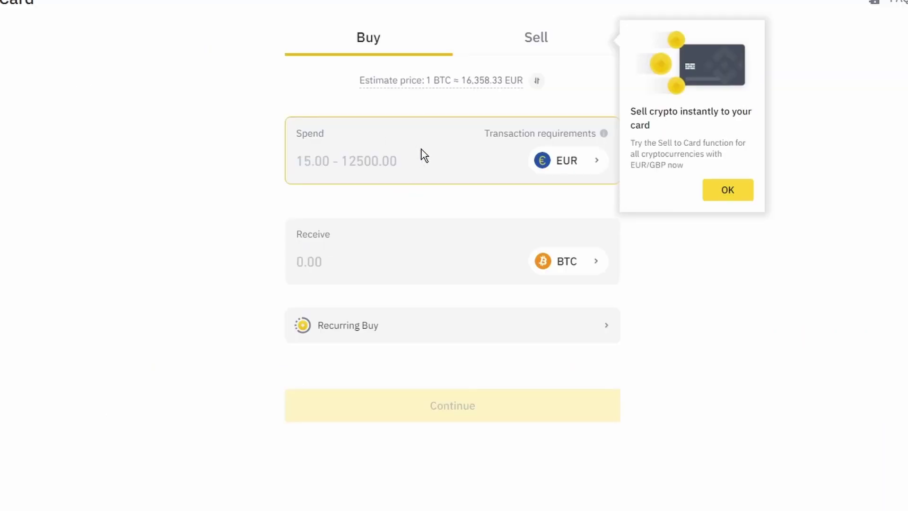
{"action": "left_click", "coordinate": [574, 275]}
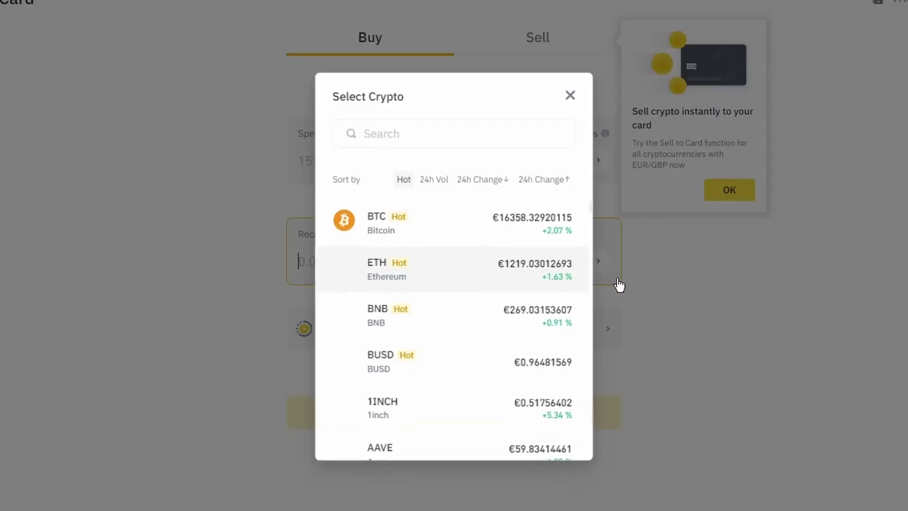
{"action": "left_click", "coordinate": [442, 275]}
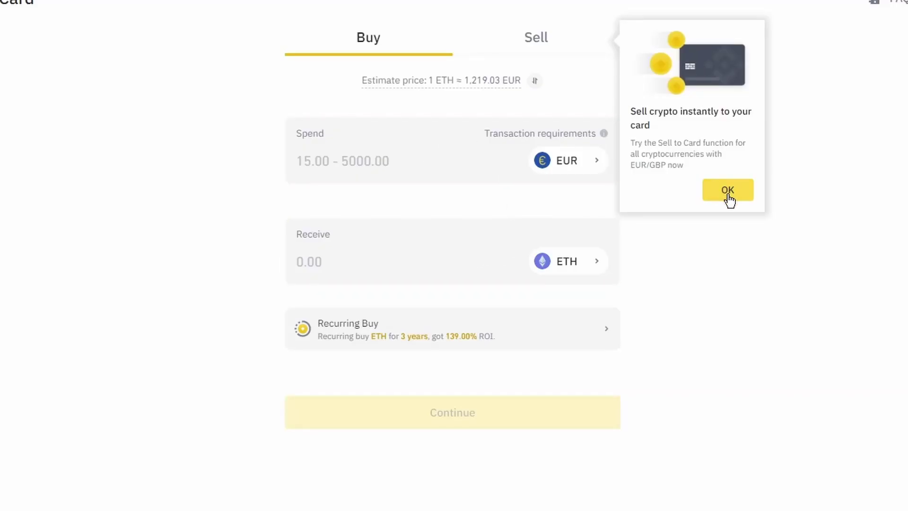
{"action": "left_click", "coordinate": [728, 192]}
{"action": "left_click", "coordinate": [379, 164]}
{"action": "type", "text": "15"}
{"action": "left_click", "coordinate": [155, 162]}
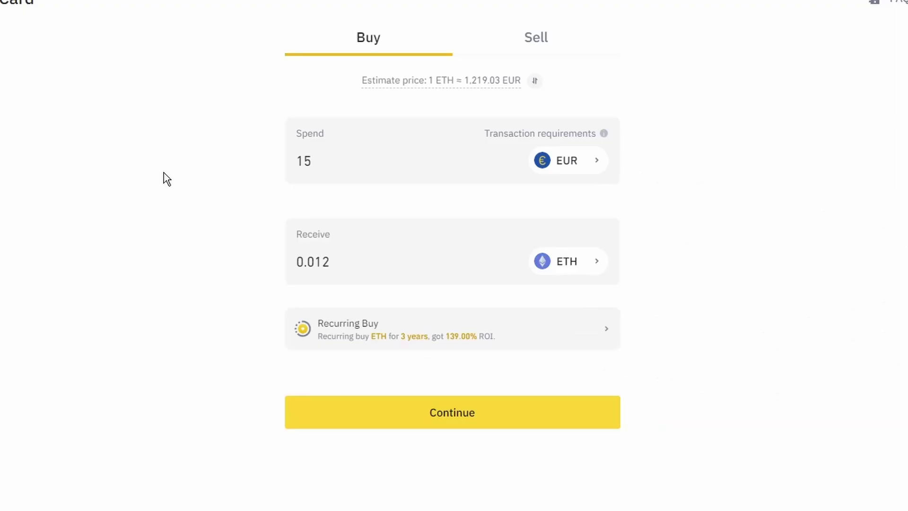
{"action": "left_click", "coordinate": [381, 166]}
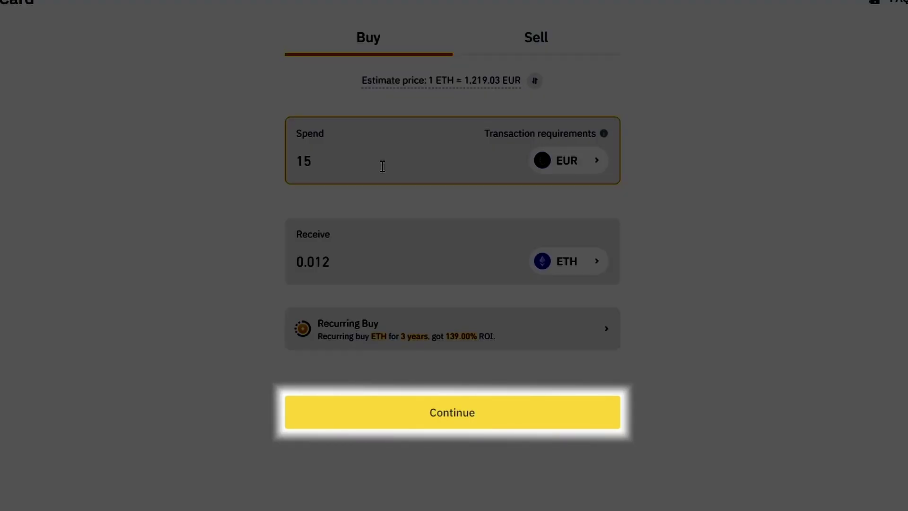
{"action": "left_click", "coordinate": [453, 392]}
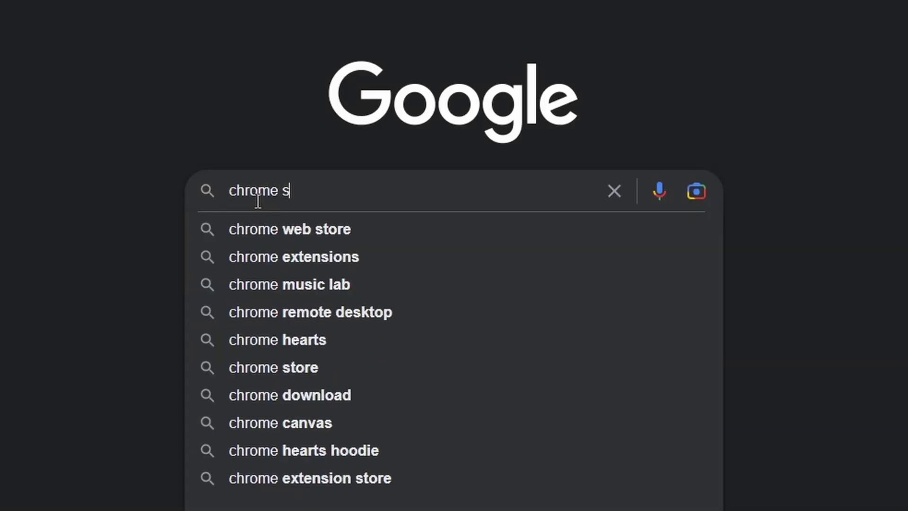
- Go to the Chrome Web Store and search it for 'metamask'
{"action": "key", "text": "Return"}
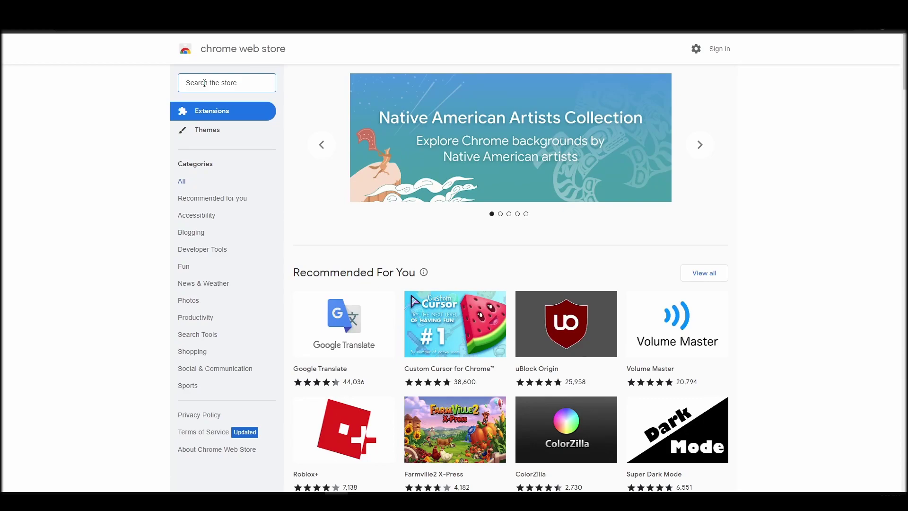
{"action": "type", "text": "metamask"}
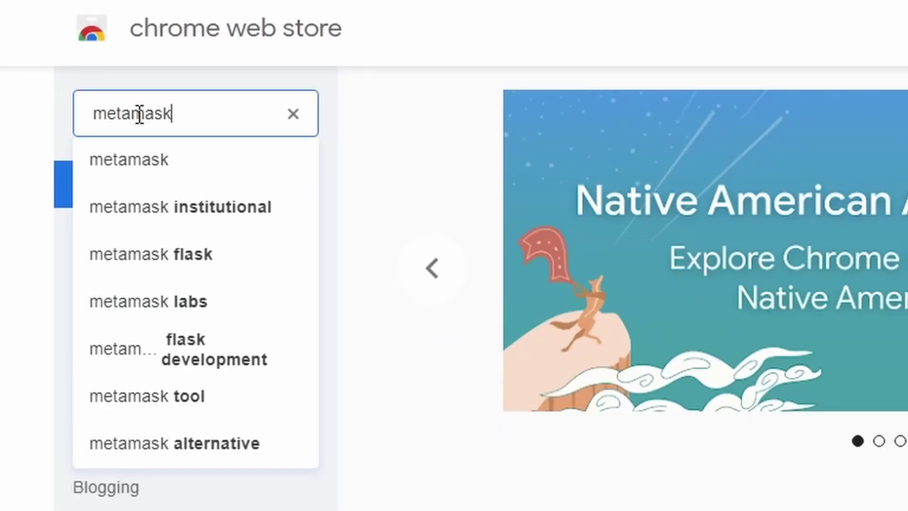
{"action": "key", "text": "Return"}
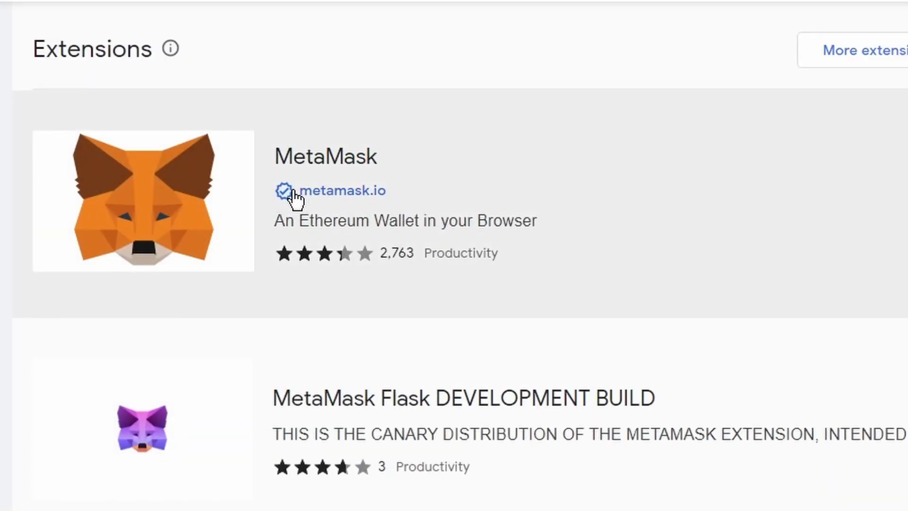
- Check the MetaMask listing and metamask.io, then add the extension to Chrome
{"action": "left_click", "coordinate": [440, 161]}
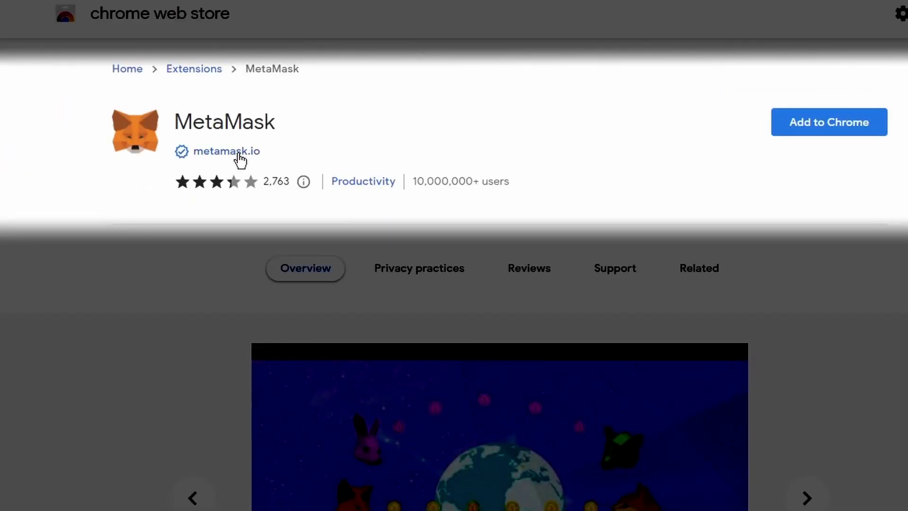
{"action": "left_click", "coordinate": [239, 156]}
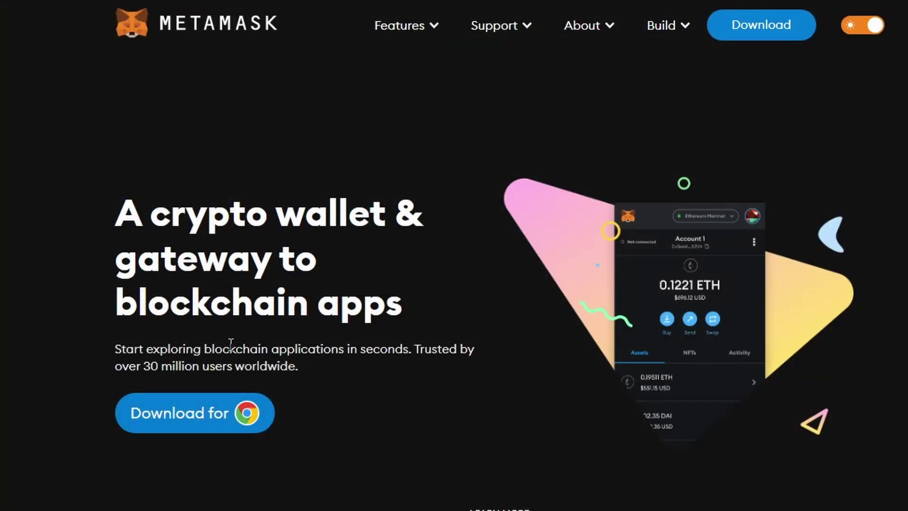
{"action": "left_click", "coordinate": [155, 426]}
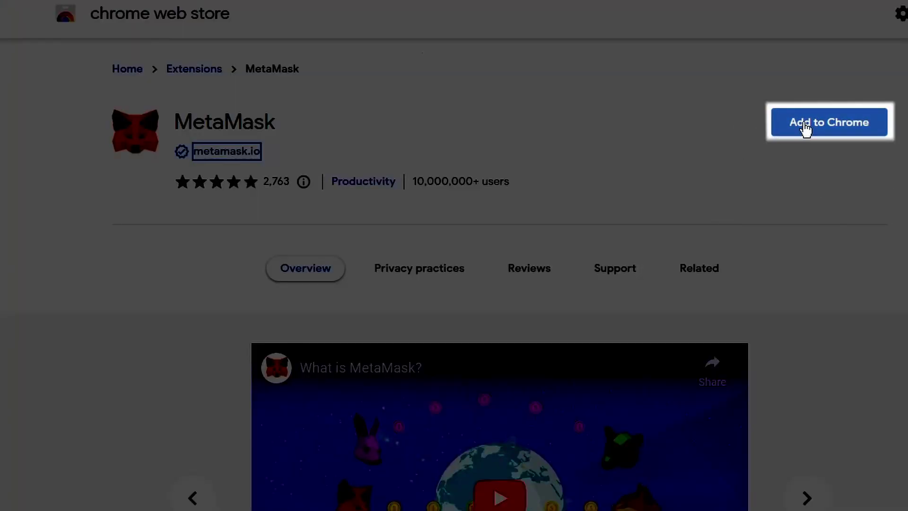
{"action": "left_click", "coordinate": [805, 127]}
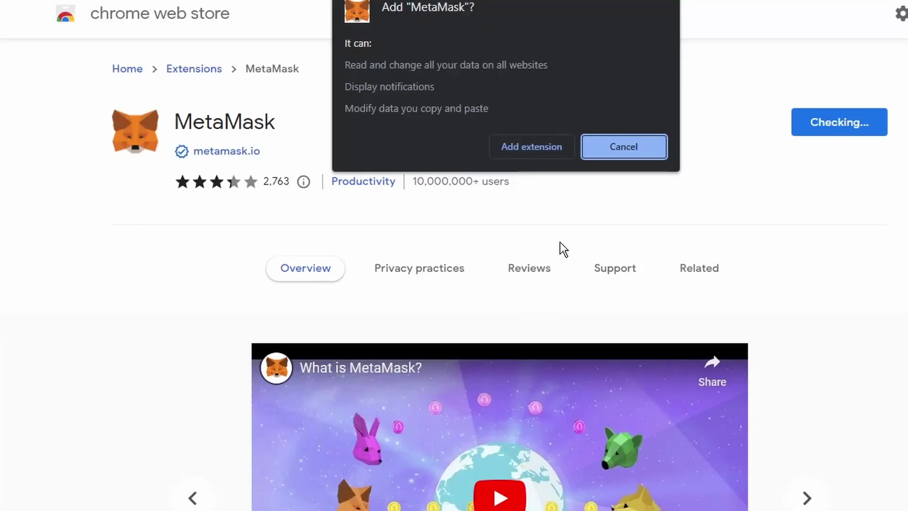
{"action": "left_click", "coordinate": [543, 150]}
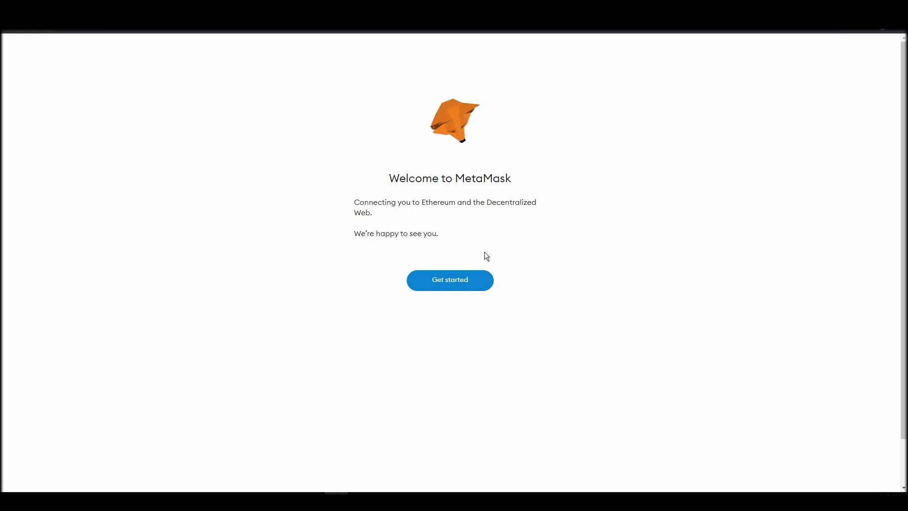
- Create a new MetaMask wallet with a confirmed password, agreeing to the terms of use
{"action": "left_click", "coordinate": [429, 279]}
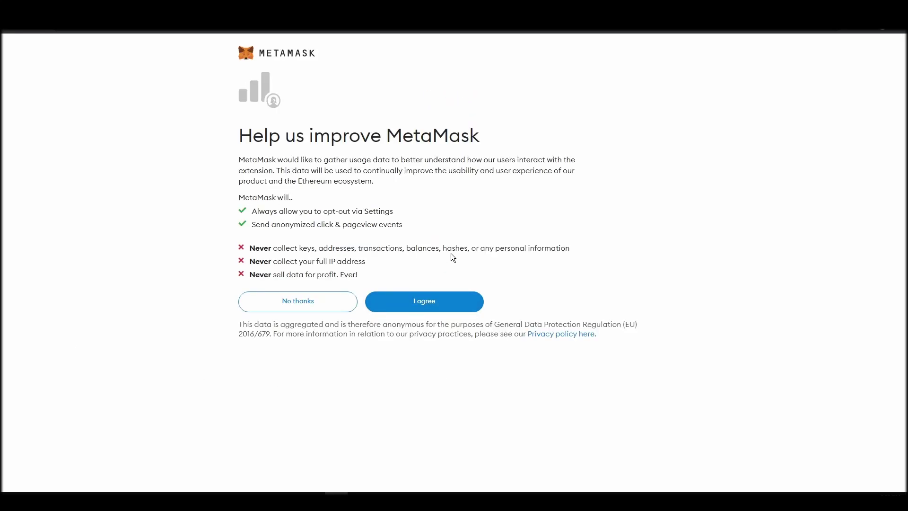
{"action": "left_click", "coordinate": [328, 298]}
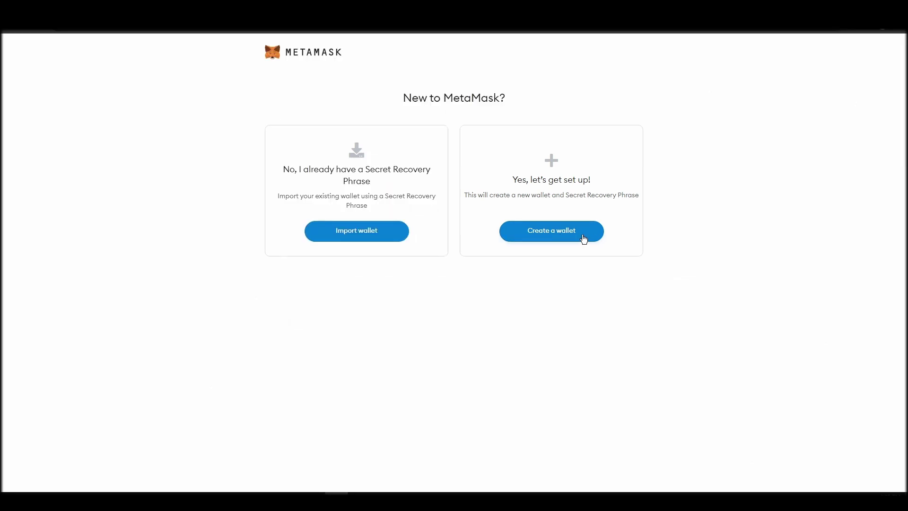
{"action": "left_click", "coordinate": [581, 235]}
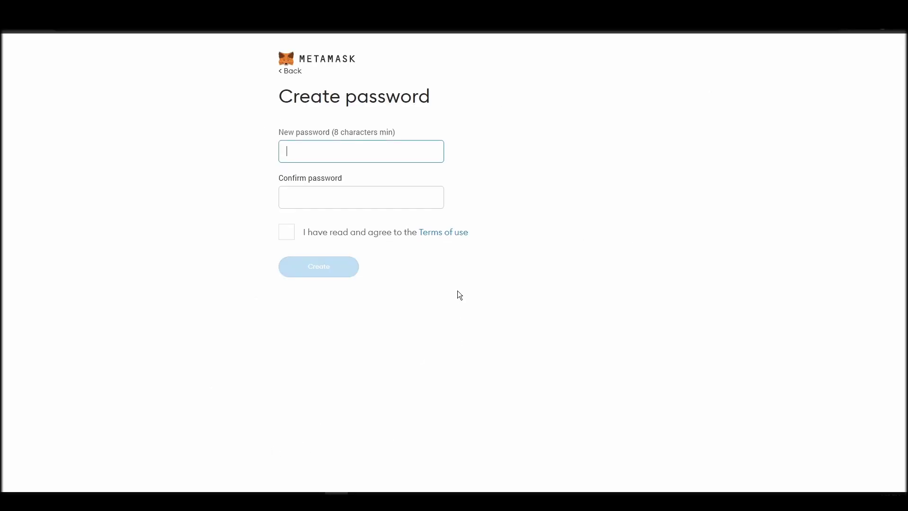
{"action": "key", "text": "Tab"}
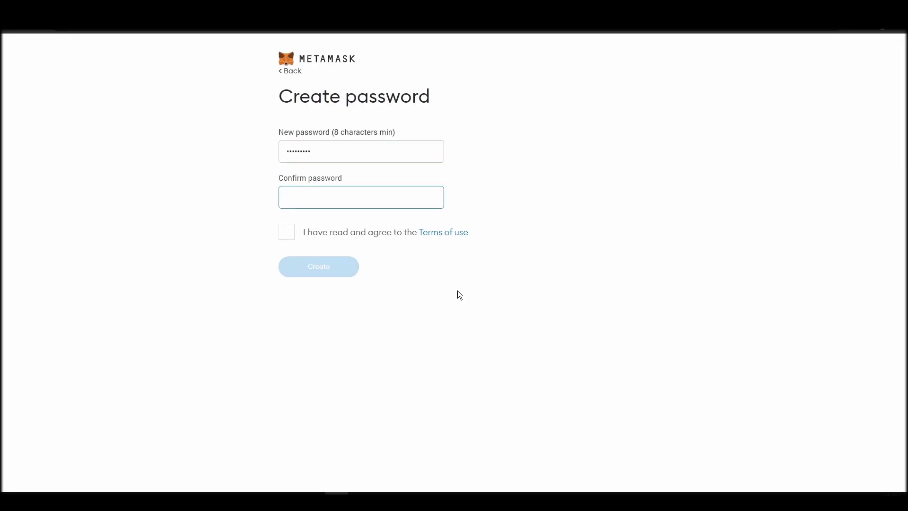
{"action": "left_click", "coordinate": [290, 234]}
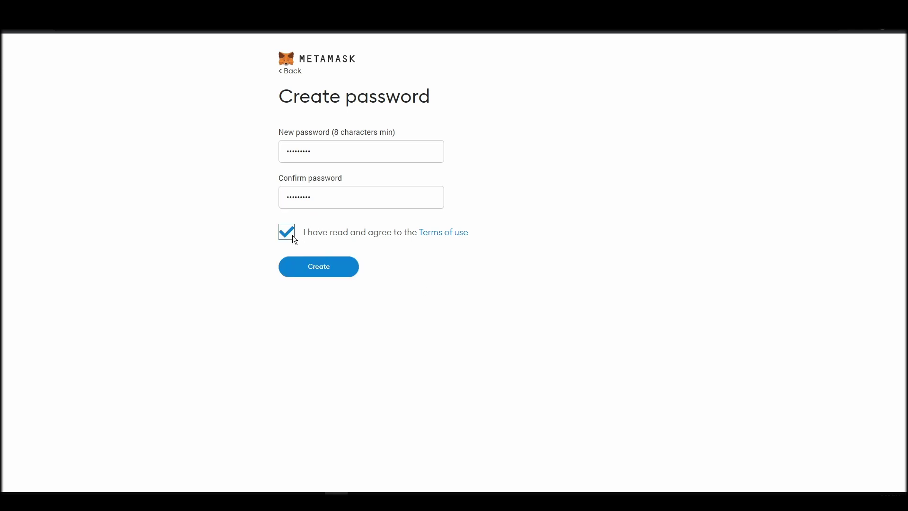
{"action": "left_click", "coordinate": [343, 266]}
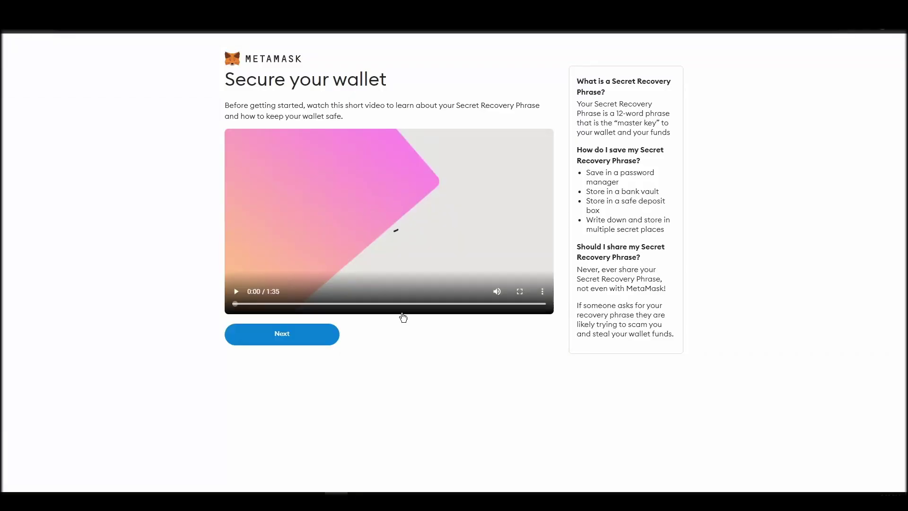
- Reveal and copy the secret recovery phrase, then finish wallet setup
{"action": "left_click", "coordinate": [317, 341]}
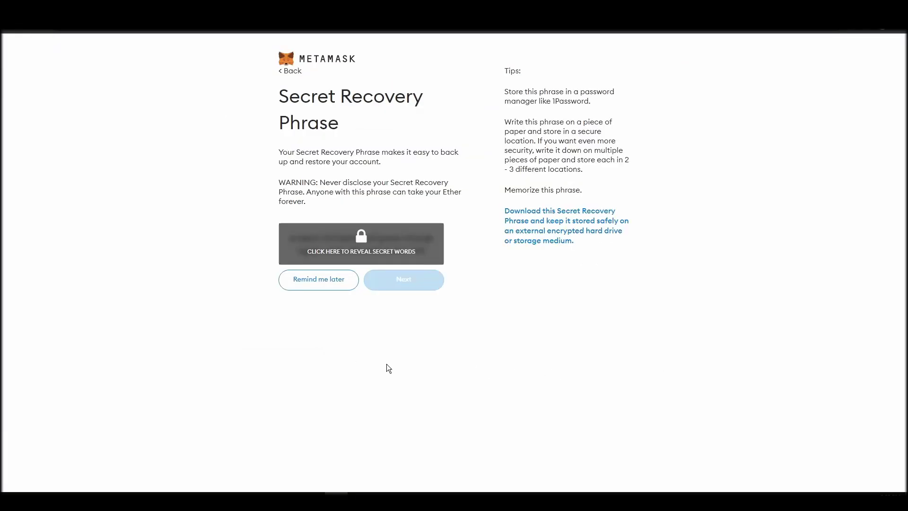
{"action": "left_click", "coordinate": [381, 247]}
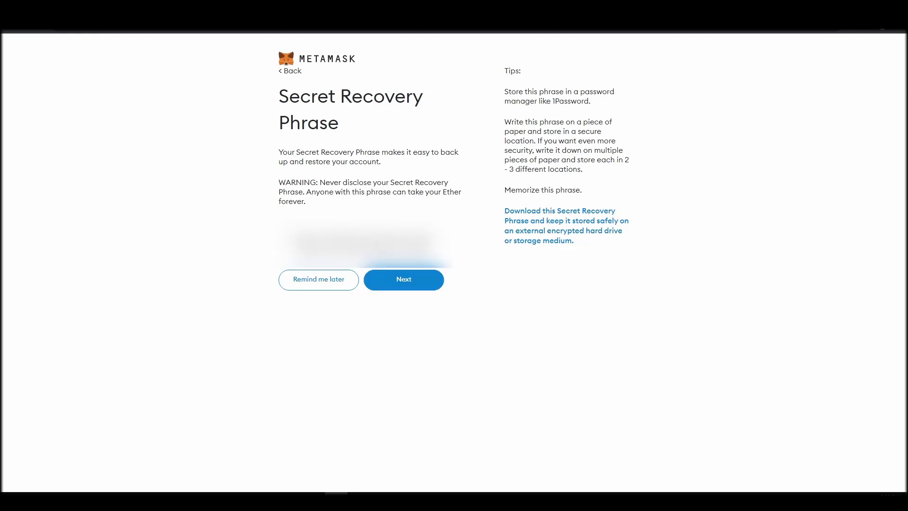
{"action": "left_click_drag", "start_coordinate": [428, 243], "coordinate": [291, 243]}
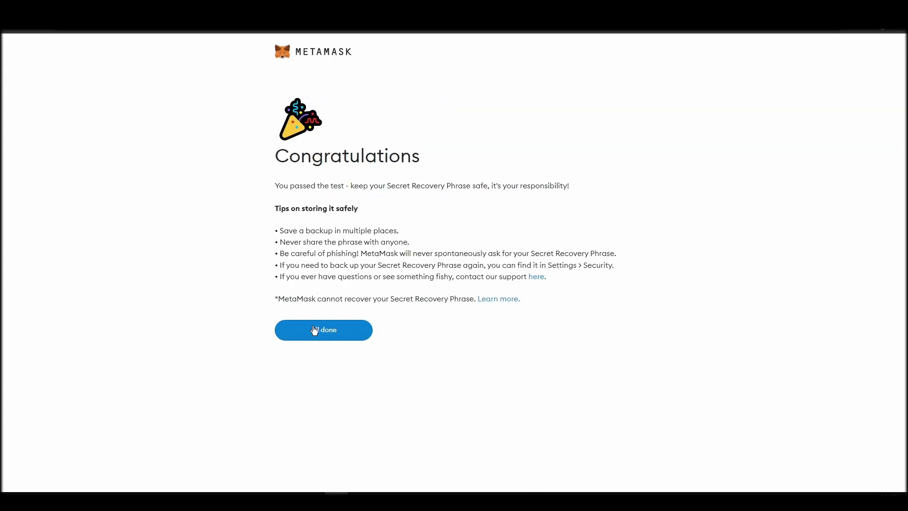
{"action": "left_click", "coordinate": [337, 337]}
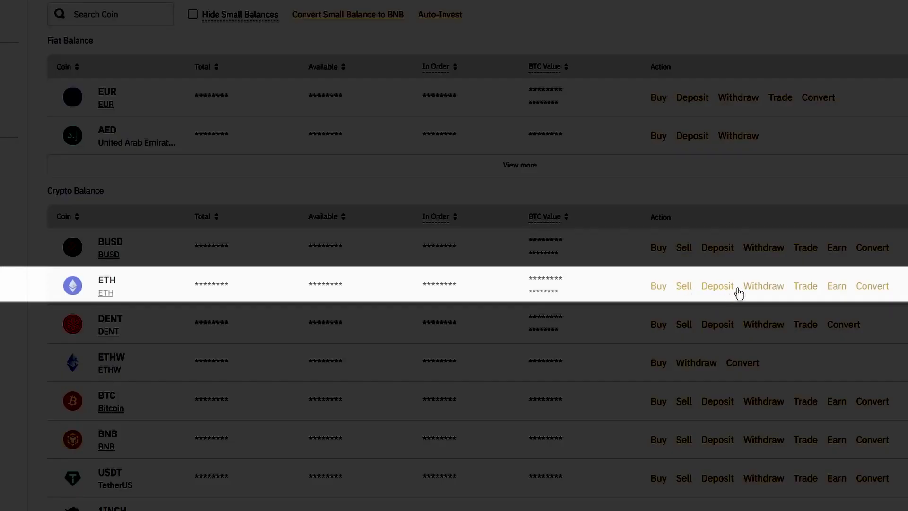
- Start an ETH withdrawal and paste the MetaMask account address as the destination
{"action": "left_click", "coordinate": [765, 286]}
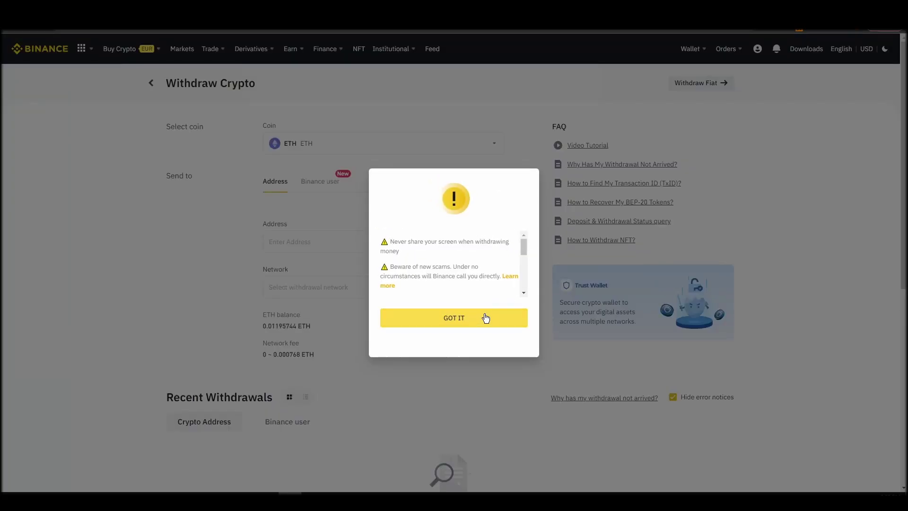
{"action": "left_click", "coordinate": [485, 317]}
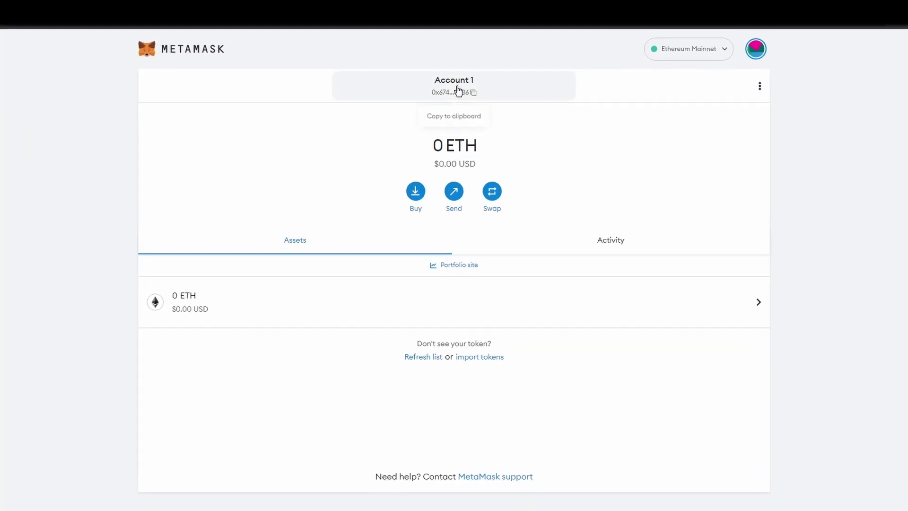
{"action": "left_click", "coordinate": [471, 89]}
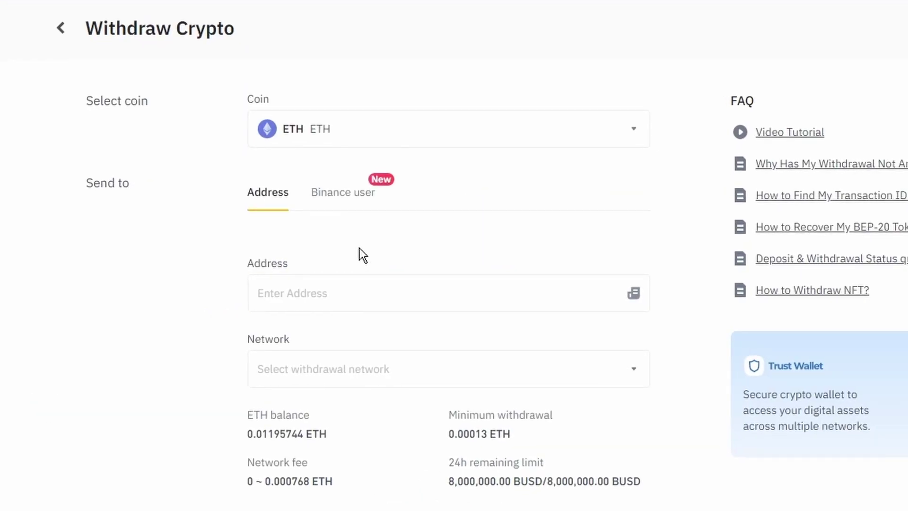
{"action": "left_click", "coordinate": [367, 285]}
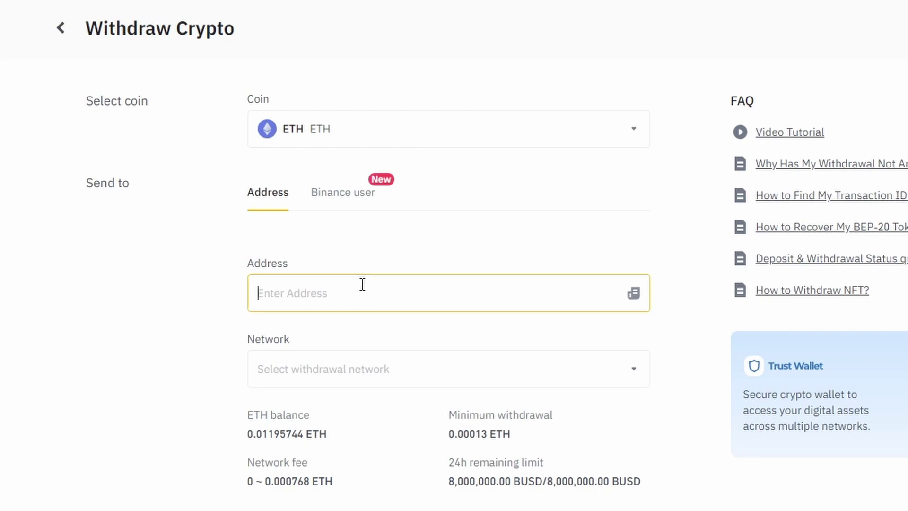
{"action": "right_click", "coordinate": [358, 285]}
{"action": "left_click", "coordinate": [409, 405]}
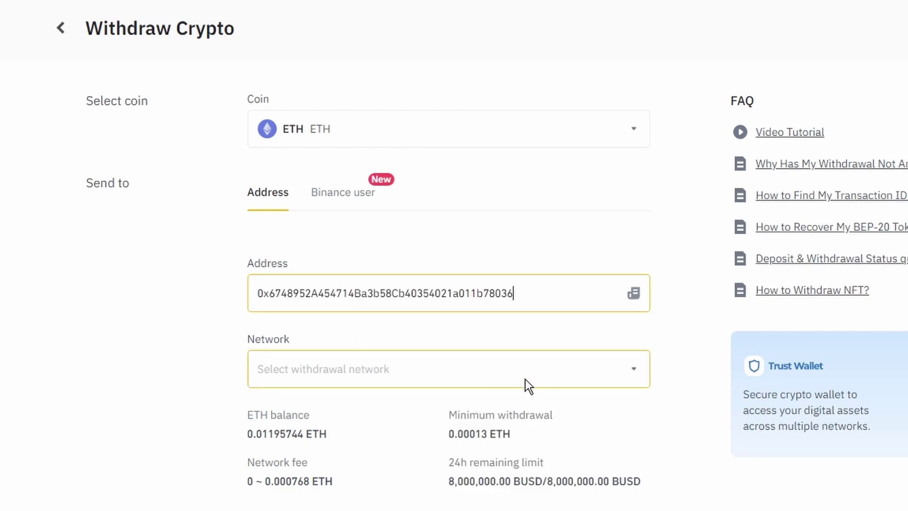
- Withdraw the full ETH balance over Ethereum (ERC20) and submit the security verification
{"action": "left_click", "coordinate": [458, 374]}
{"action": "left_click", "coordinate": [539, 329]}
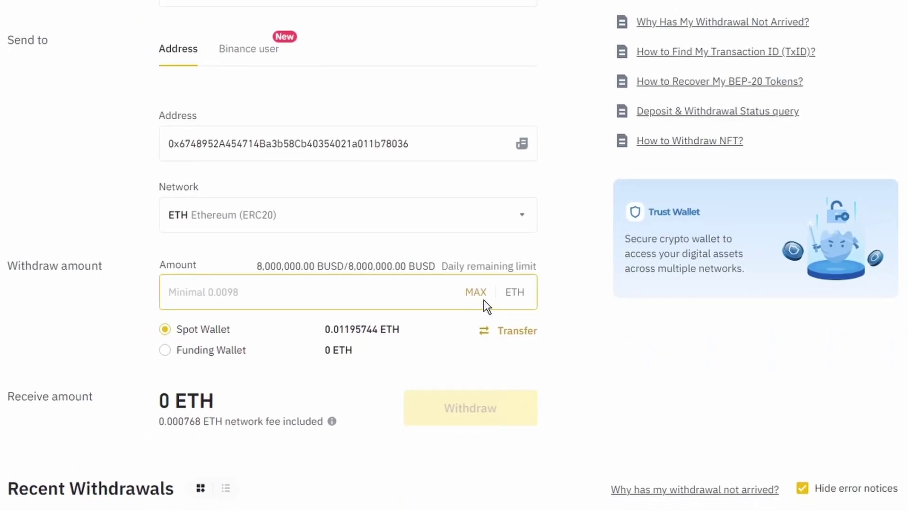
{"action": "left_click_drag", "start_coordinate": [471, 383], "coordinate": [479, 390]}
{"action": "left_click", "coordinate": [471, 296]}
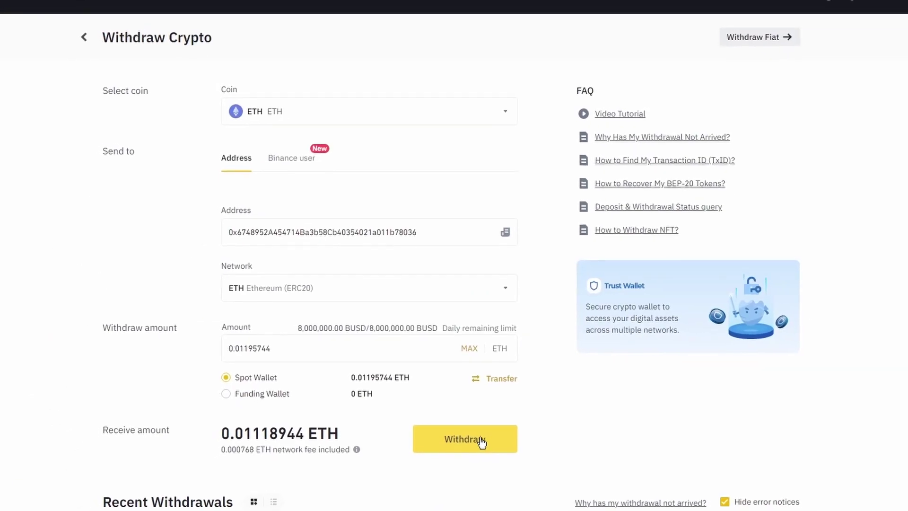
{"action": "left_click", "coordinate": [481, 442]}
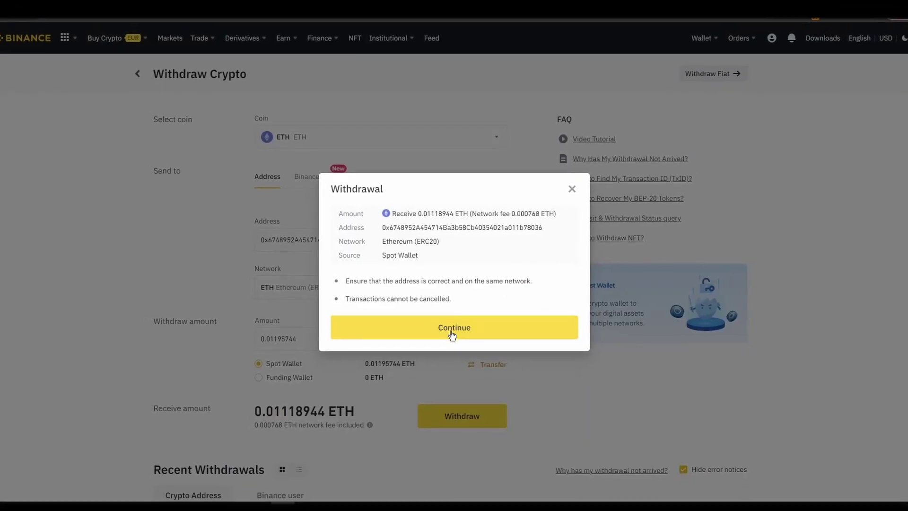
{"action": "left_click", "coordinate": [452, 333]}
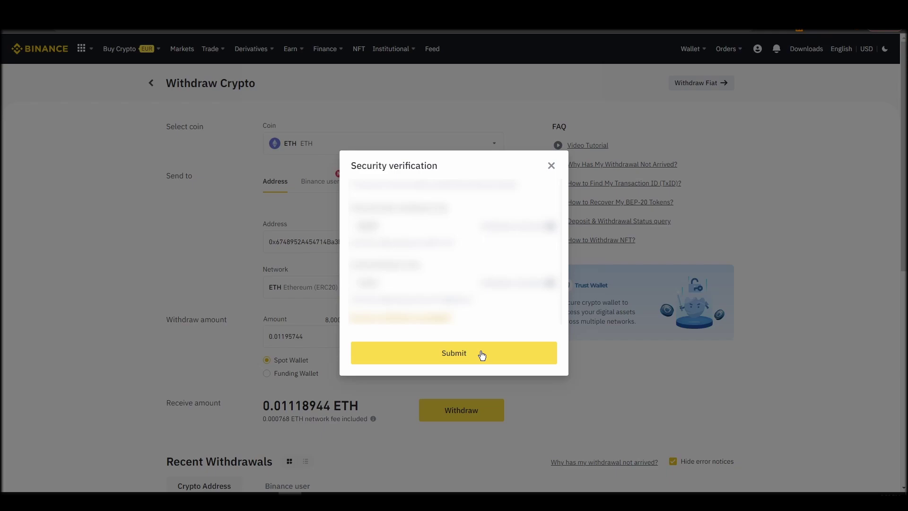
{"action": "left_click", "coordinate": [481, 354]}
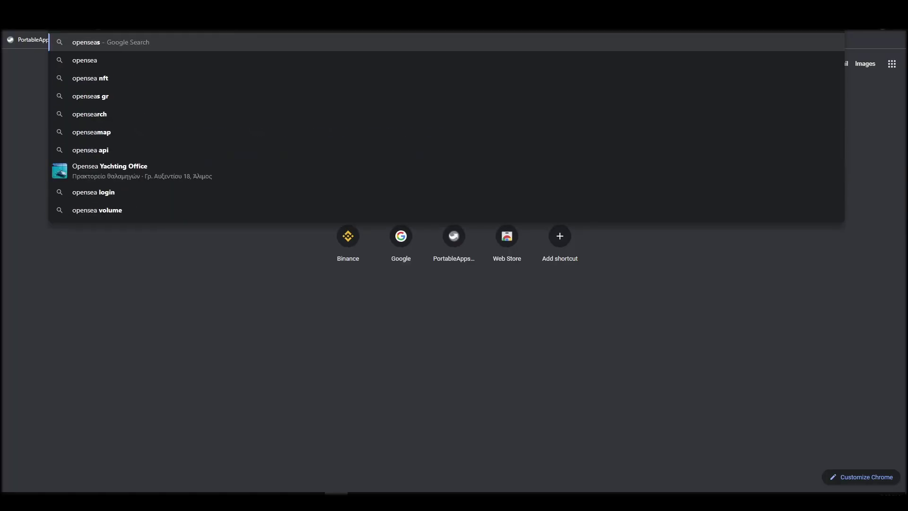
- Open OpenSea and connect MetaMask Account 1 to the site
{"action": "key", "text": "Return"}
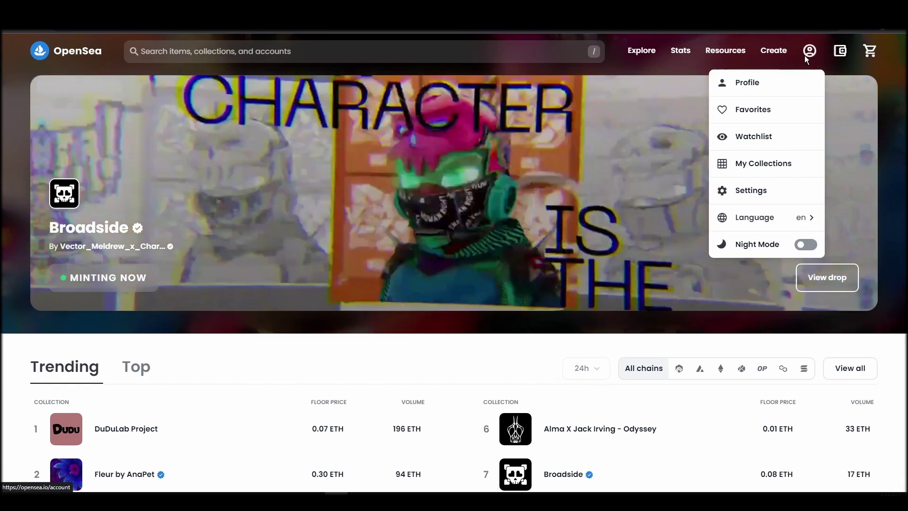
{"action": "left_click", "coordinate": [804, 55]}
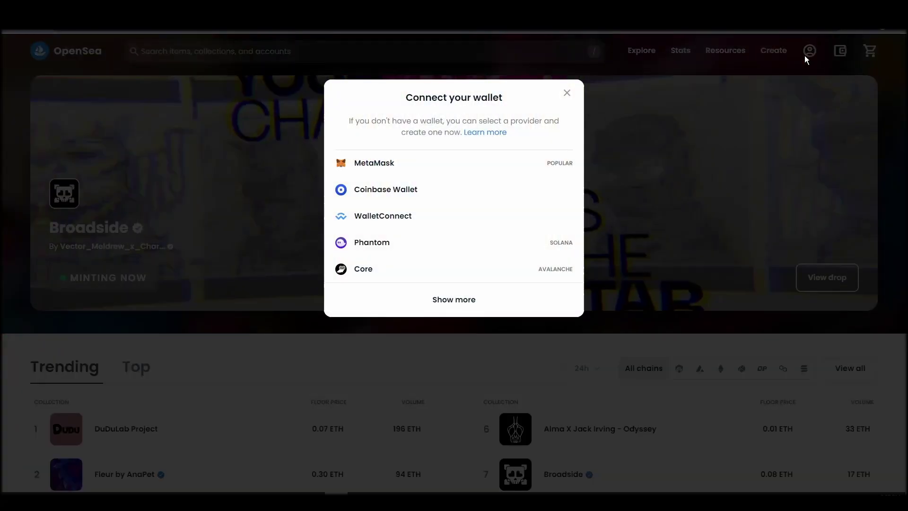
{"action": "left_click", "coordinate": [398, 162]}
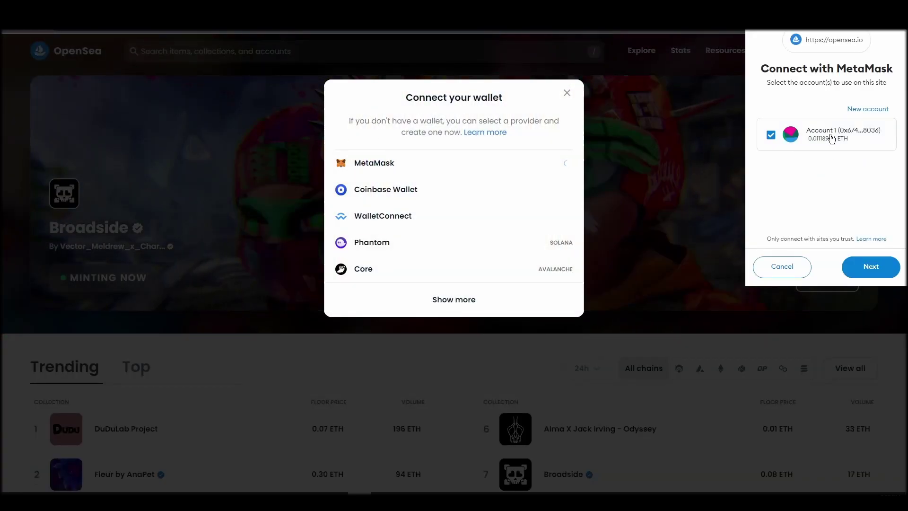
{"action": "left_click", "coordinate": [873, 266]}
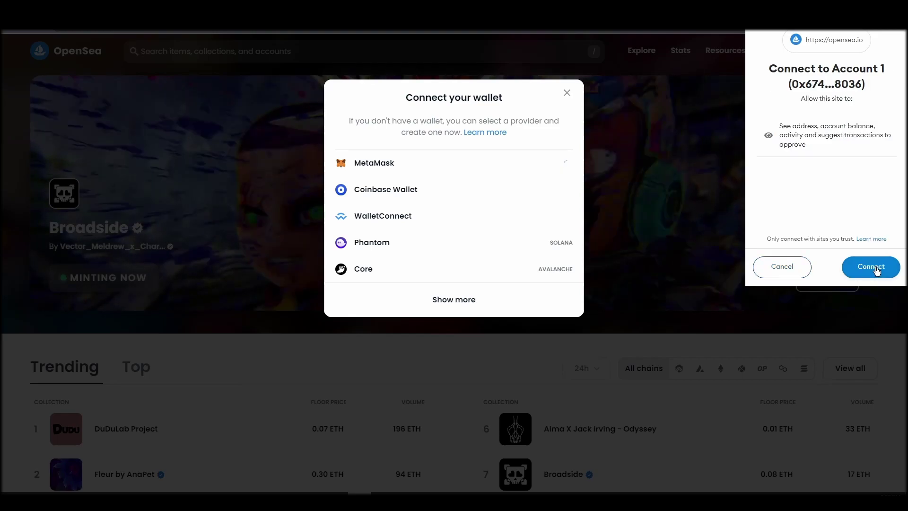
{"action": "left_click", "coordinate": [872, 267]}
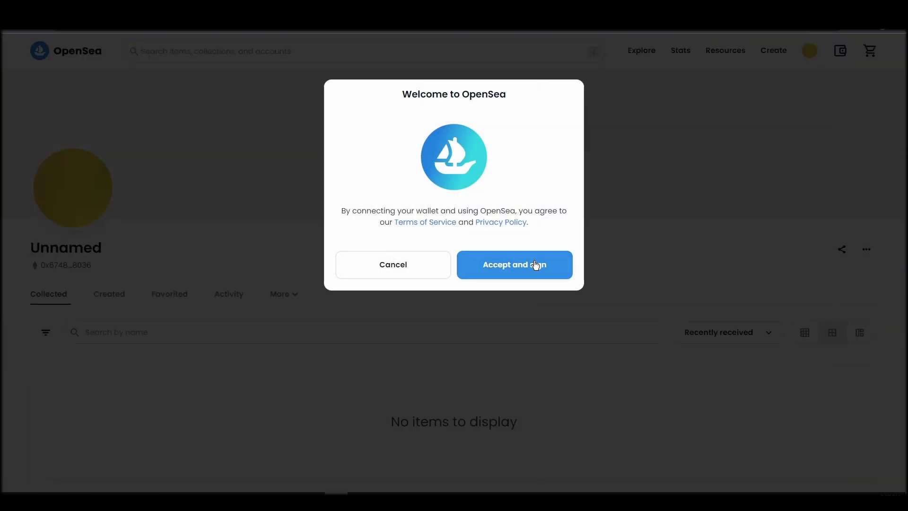
- Accept OpenSea's terms and sign the welcome message in MetaMask
{"action": "left_click", "coordinate": [536, 265]}
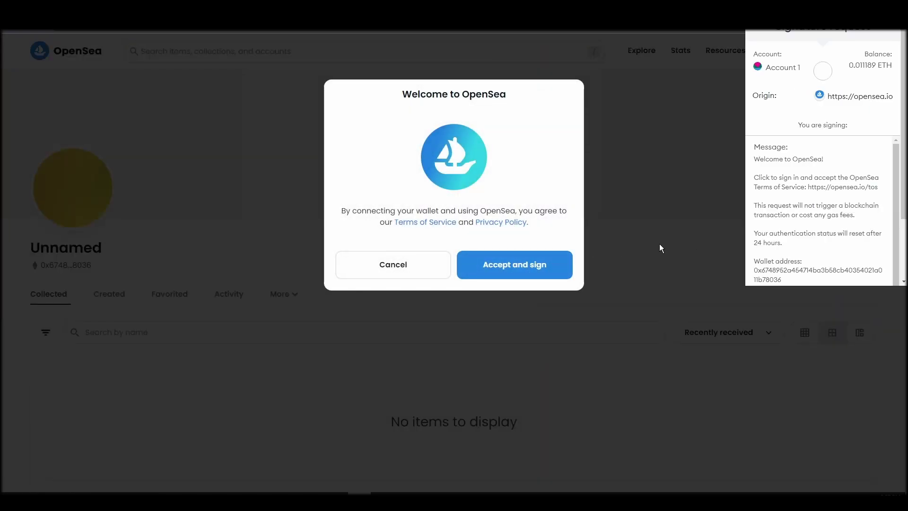
{"action": "scroll", "coordinate": [855, 211], "scroll_direction": "down", "scroll_amount": 3}
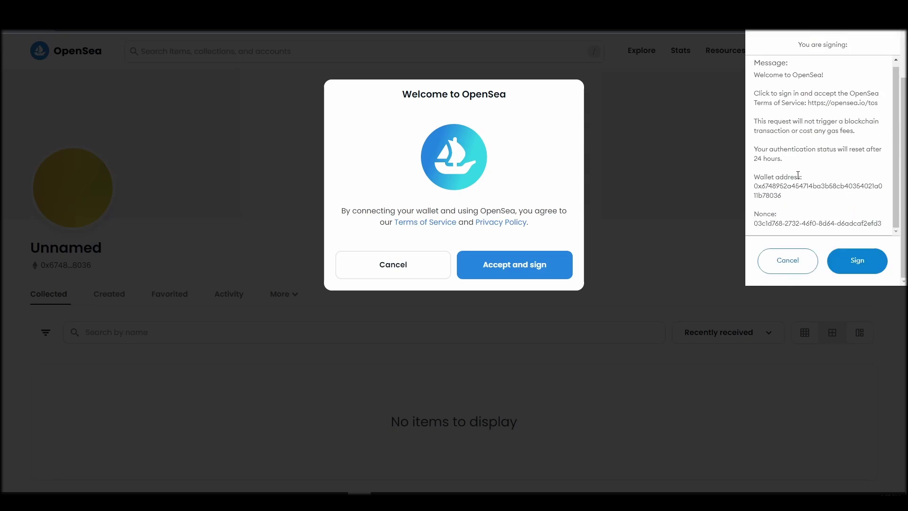
{"action": "left_click", "coordinate": [857, 260]}
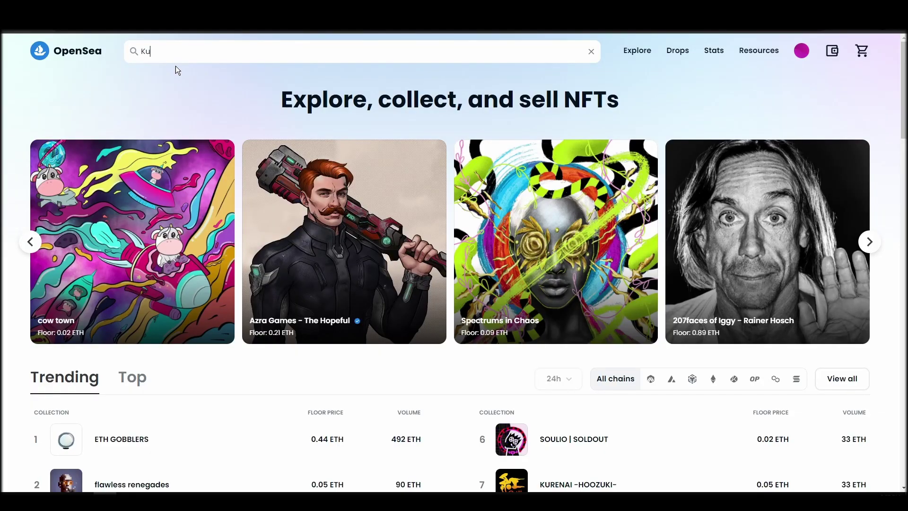
- Search for 'Kumo X World Residents', open the collection, and scroll through its item grid
{"action": "type", "text": "X"}
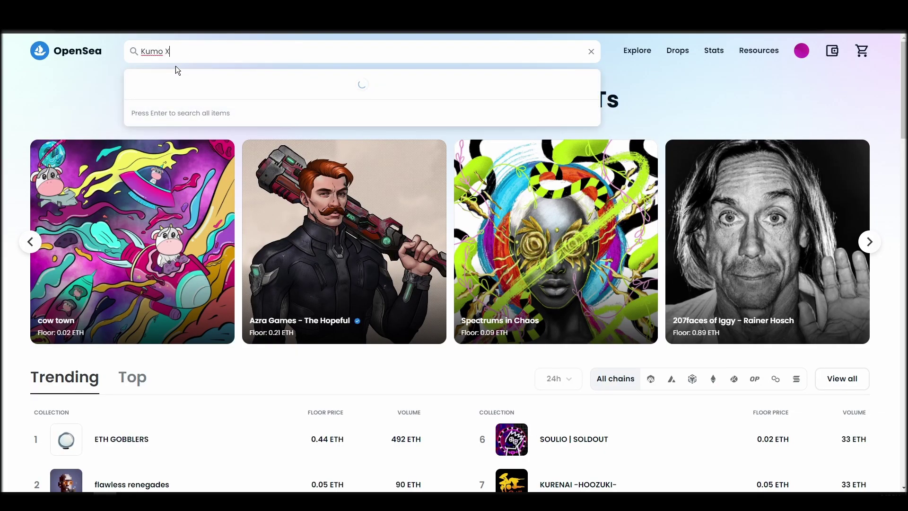
{"action": "type", "text": " World "}
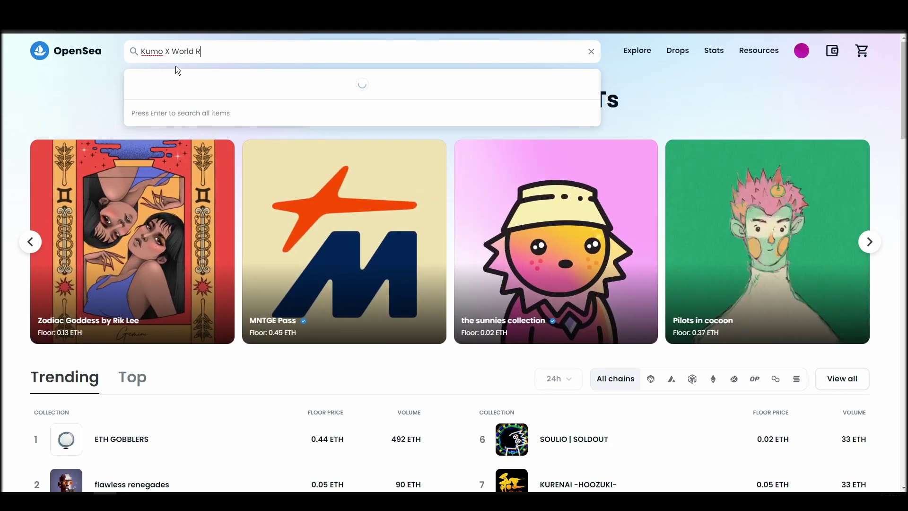
{"action": "type", "text": "Resid"}
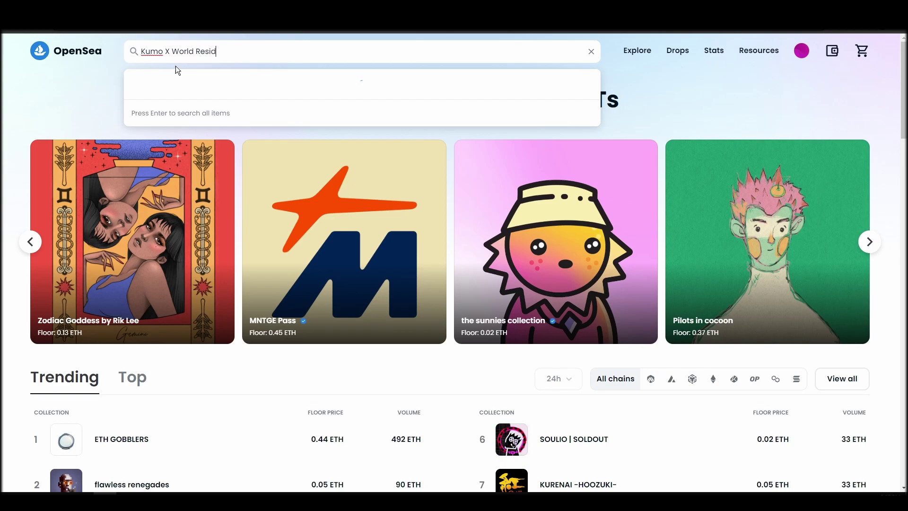
{"action": "type", "text": "ents"}
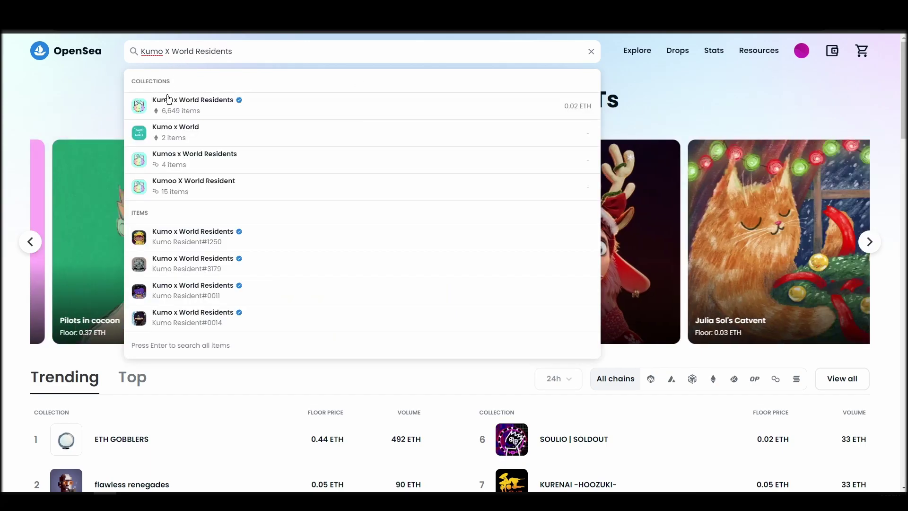
{"action": "left_click", "coordinate": [193, 106]}
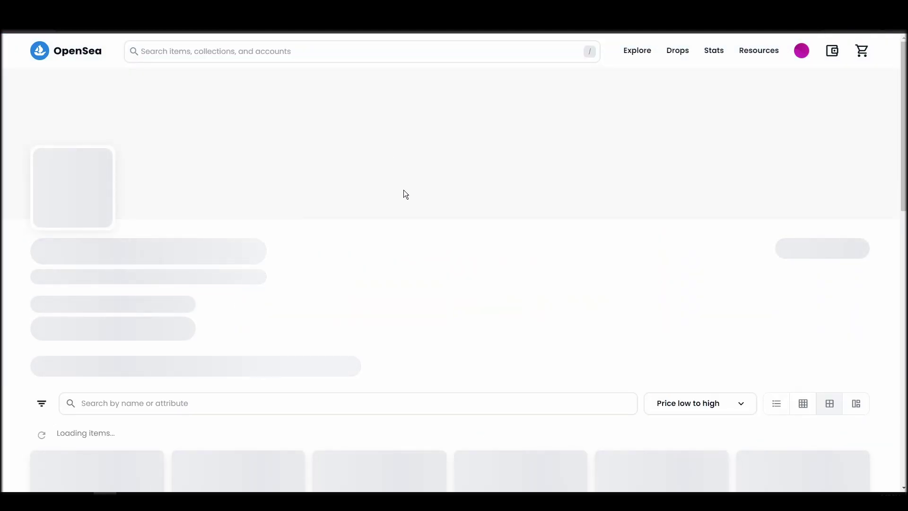
{"action": "scroll", "coordinate": [441, 205], "scroll_direction": "down", "scroll_amount": 1}
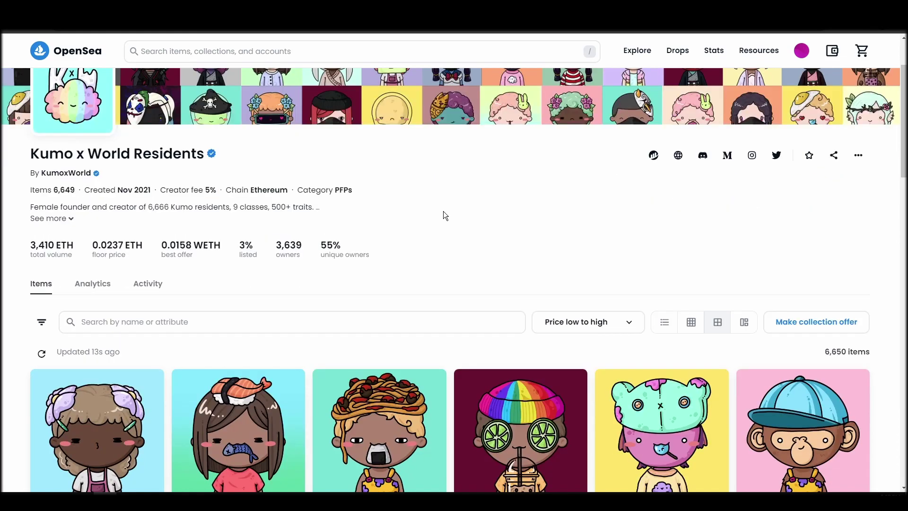
{"action": "scroll", "coordinate": [443, 214], "scroll_direction": "down", "scroll_amount": 3}
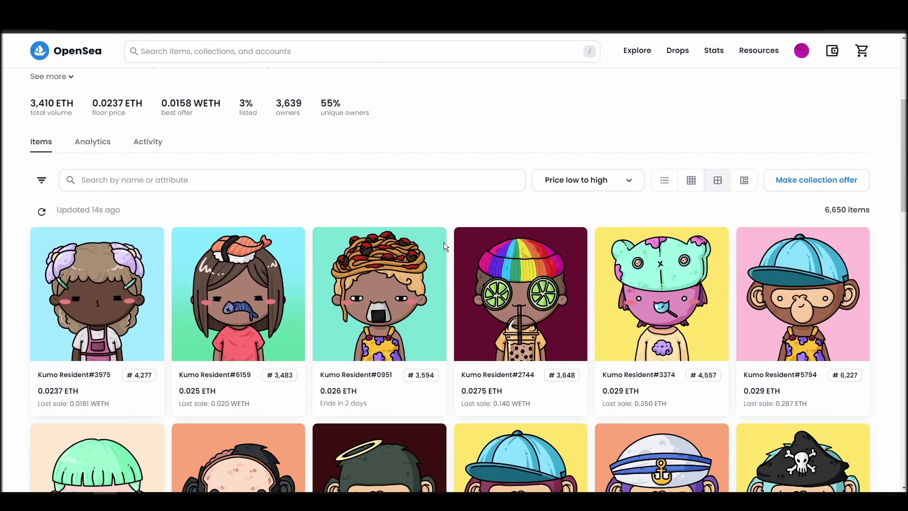
{"action": "scroll", "coordinate": [443, 246], "scroll_direction": "down", "scroll_amount": 4}
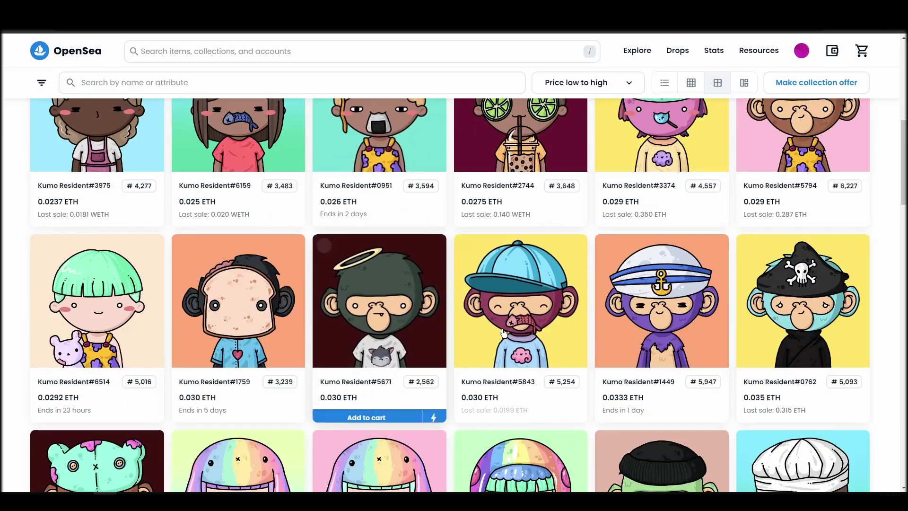
{"action": "scroll", "coordinate": [503, 333], "scroll_direction": "down", "scroll_amount": 4}
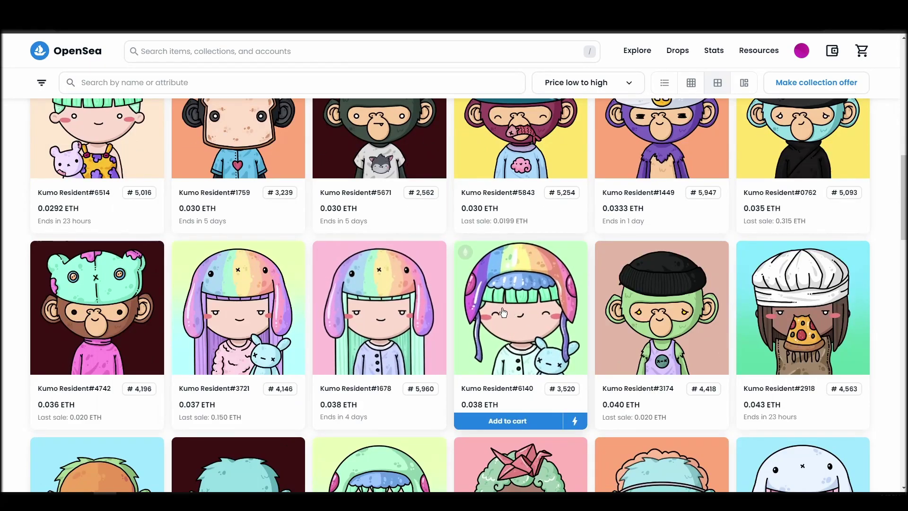
{"action": "scroll", "coordinate": [503, 312], "scroll_direction": "down", "scroll_amount": 3}
- Add Kumo Resident#1212 (0.0469 ETH) to the cart and proceed to purchase
{"action": "left_click", "coordinate": [386, 365]}
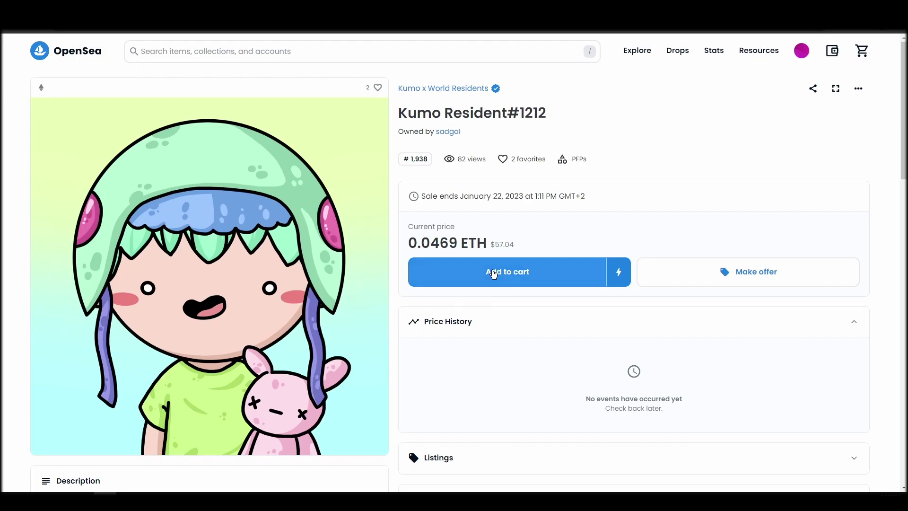
{"action": "left_click", "coordinate": [465, 282]}
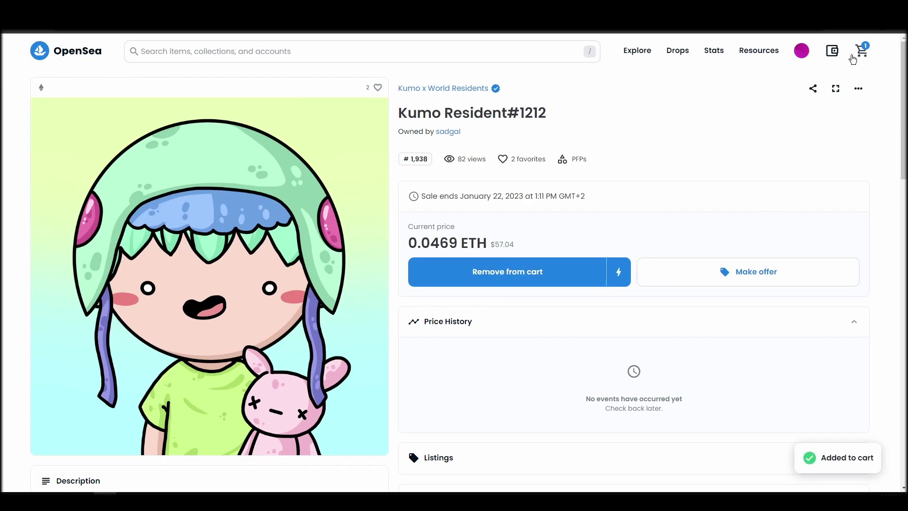
{"action": "left_click", "coordinate": [862, 50]}
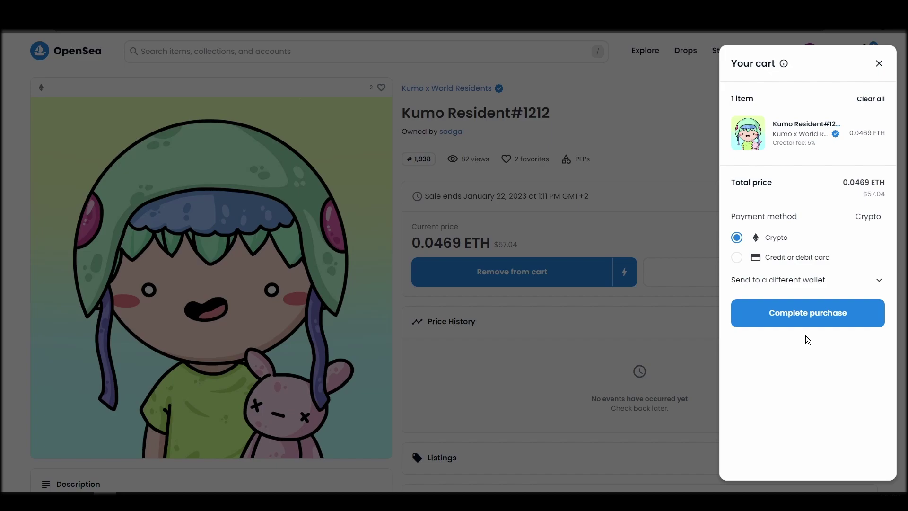
{"action": "left_click", "coordinate": [810, 317]}
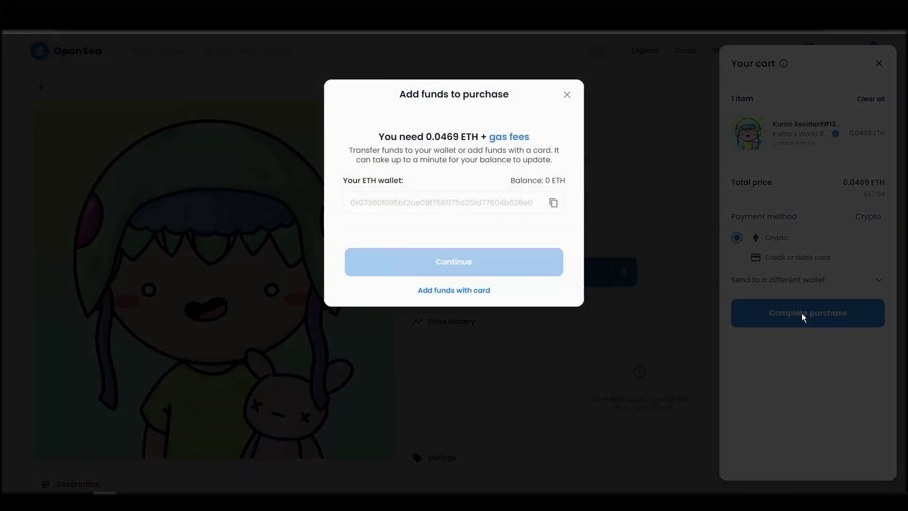